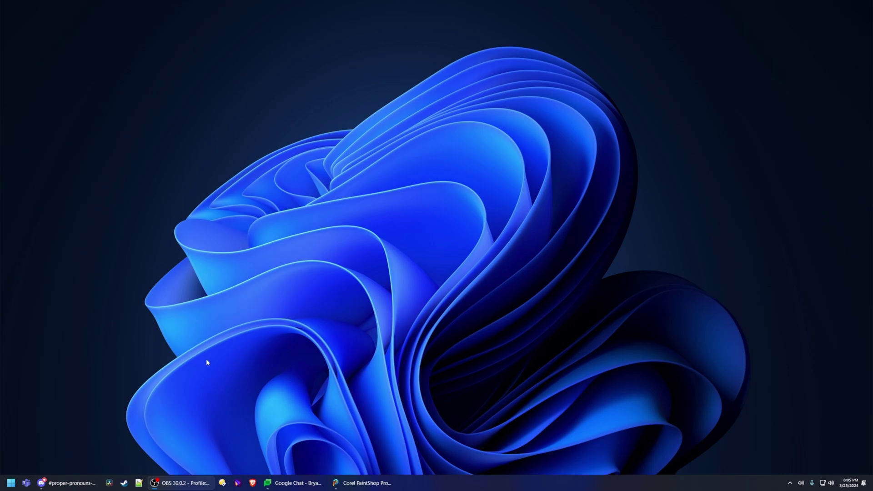
# Launch AURGA Viewer by searching 'aura' in the Start menu, then move its window up and left
pyautogui.click(11, 483)
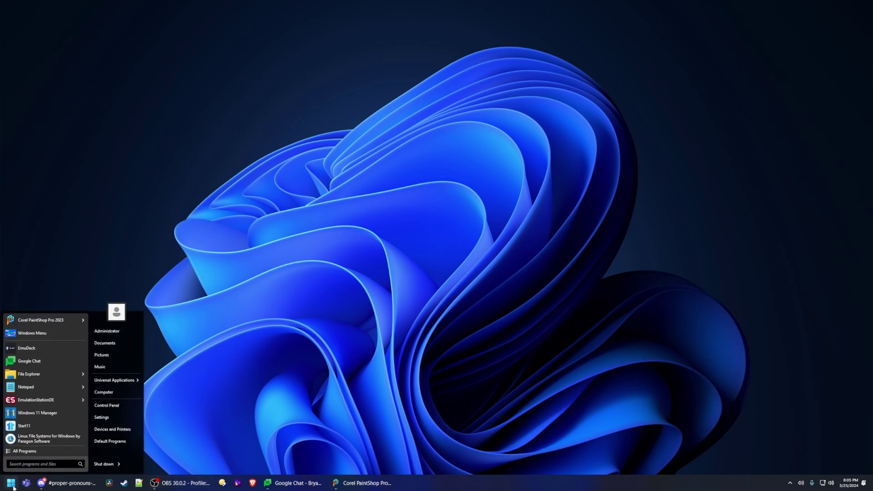
pyautogui.write('aura')
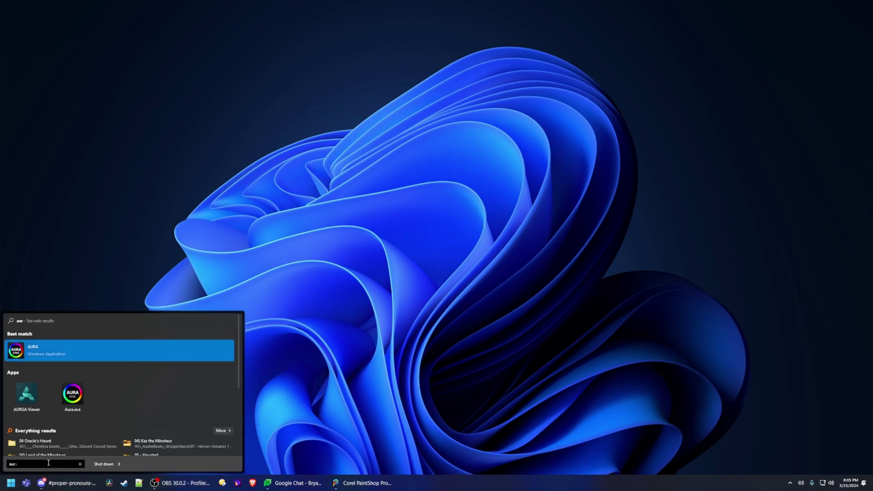
pyautogui.click(28, 396)
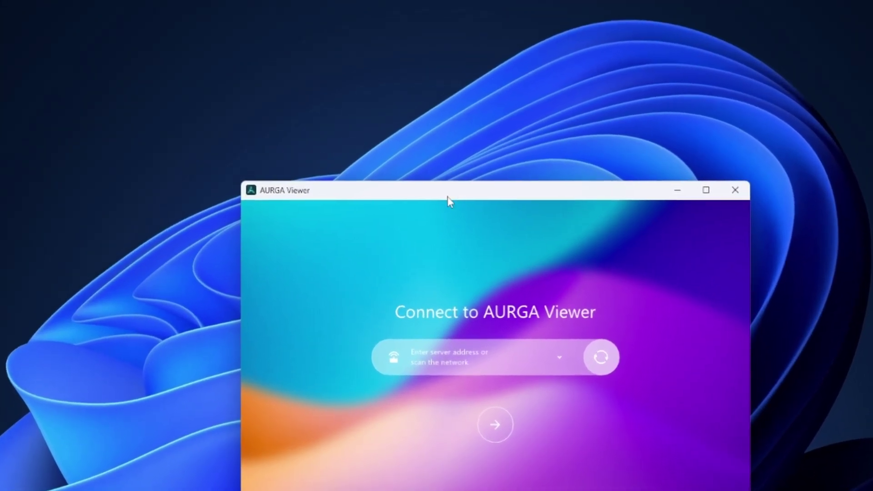
pyautogui.moveTo(440, 193); pyautogui.dragTo(398, 68)
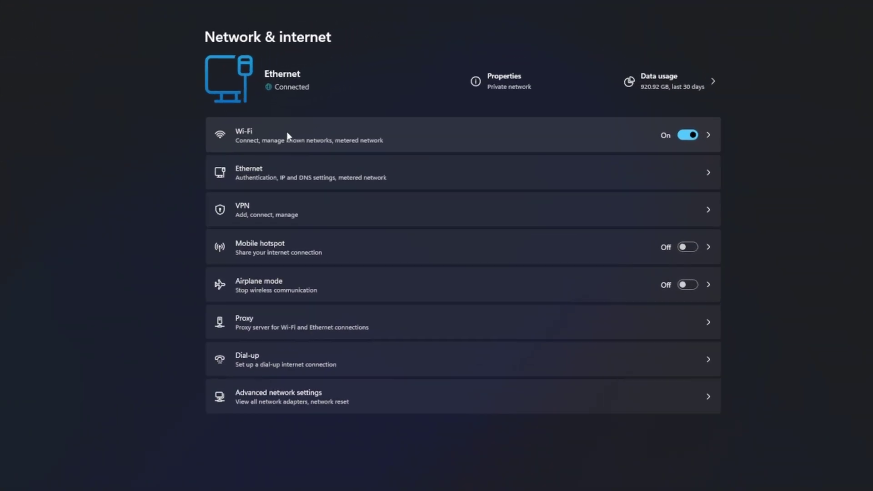
# Connect to the open AURGA-5A3726 Wi-Fi network from the Wi-Fi settings
pyautogui.click(407, 88)
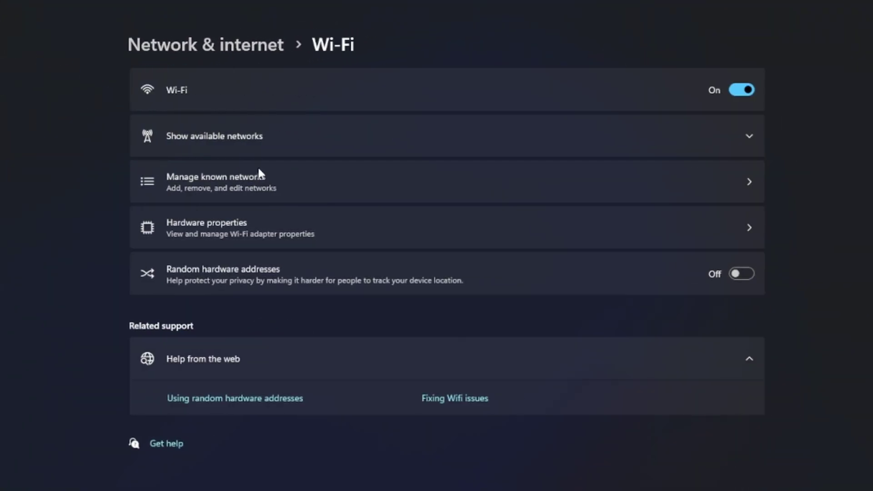
pyautogui.click(228, 138)
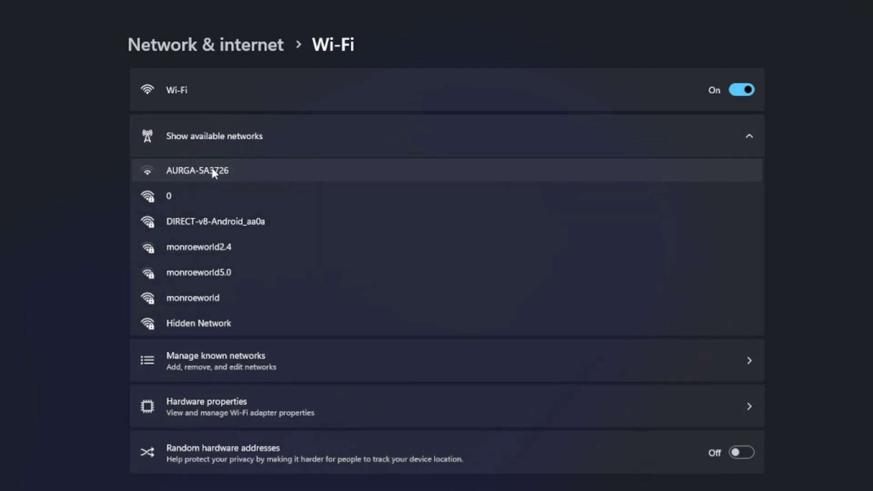
pyautogui.click(199, 171)
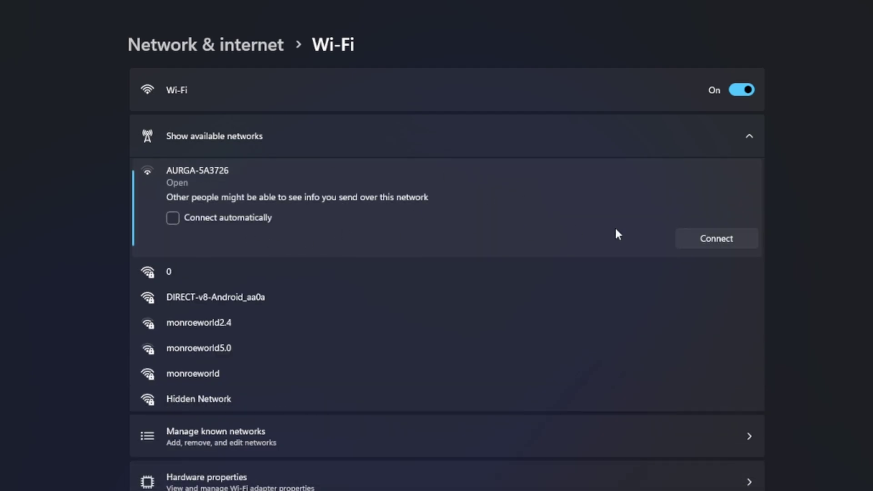
pyautogui.click(720, 234)
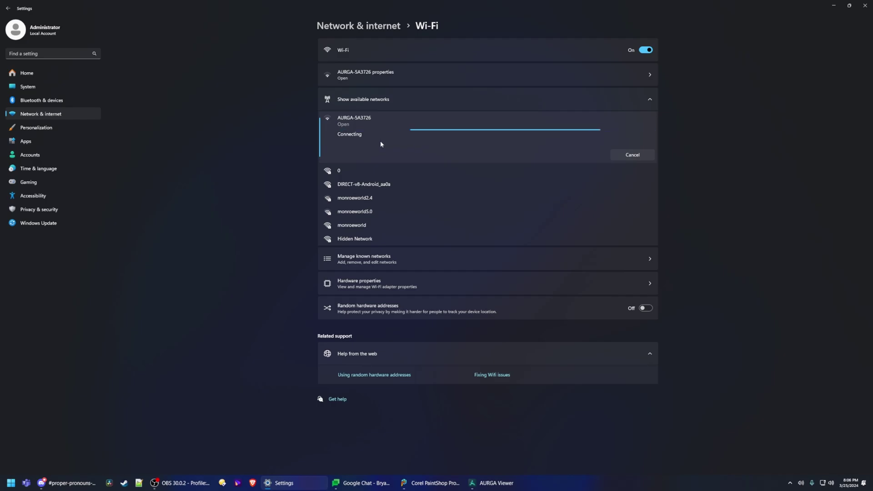
# Review the AURGA-5A3726 network properties, then close Settings
pyautogui.click(360, 80)
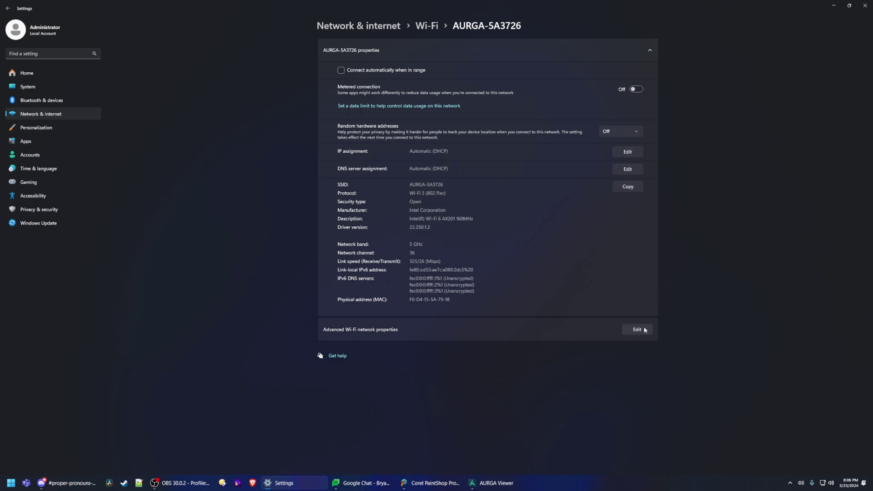
pyautogui.click(358, 25)
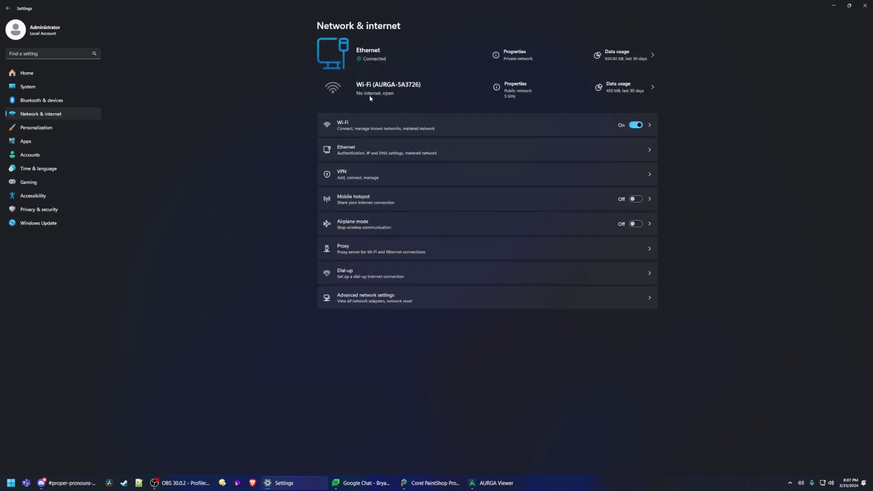
pyautogui.click(865, 5)
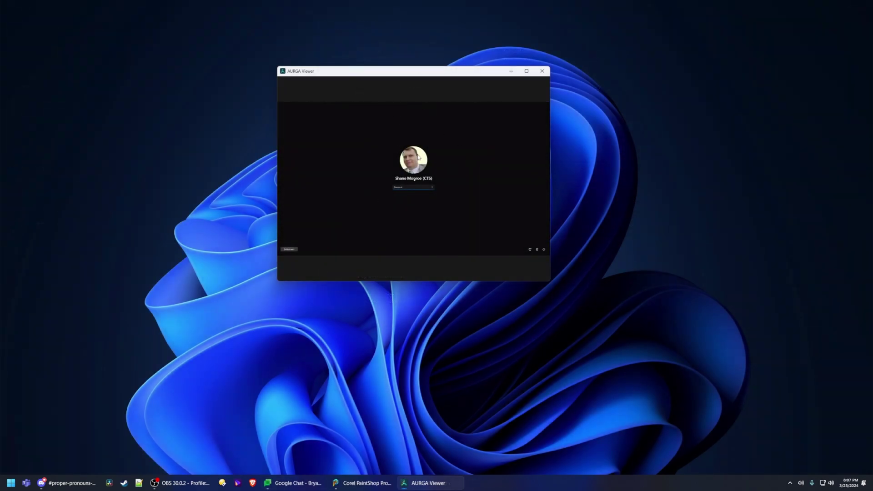
# Maximize the viewer, enable Input control, and sign in to the laptop with its password
pyautogui.doubleClick(425, 72)
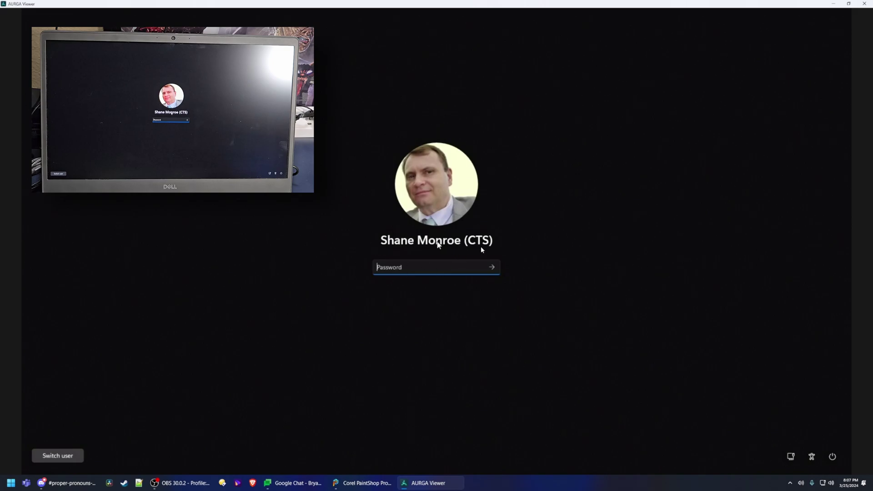
pyautogui.rightClick(582, 115)
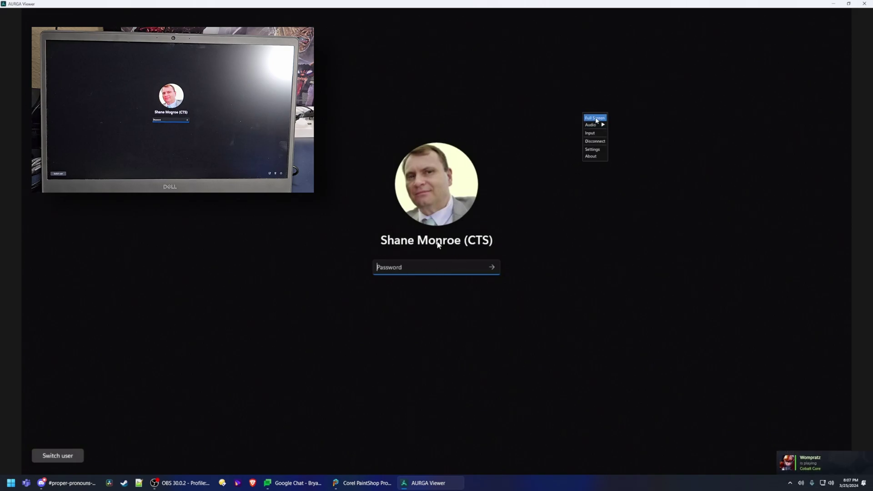
pyautogui.moveTo(596, 126)
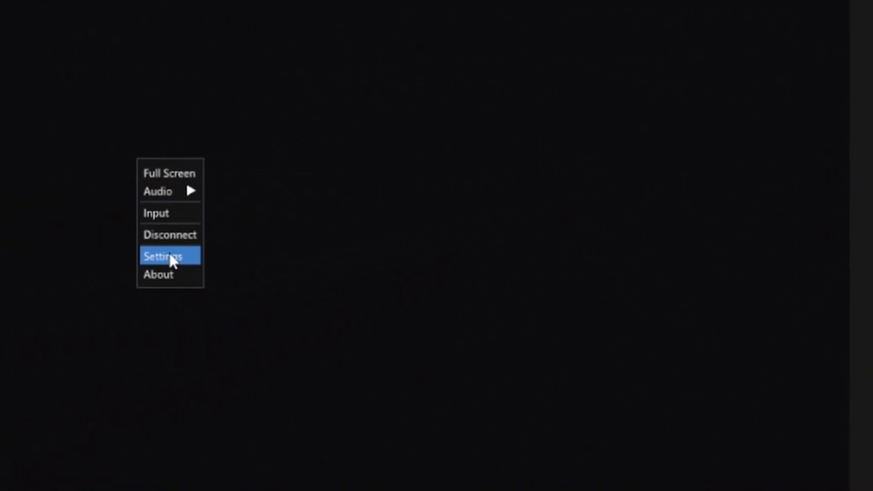
pyautogui.click(169, 220)
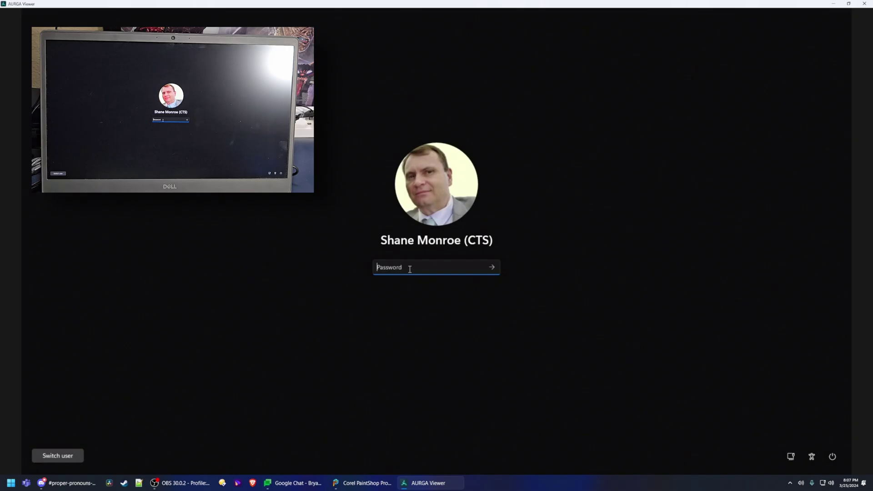
pyautogui.write('••••••••••')
pyautogui.press('Return')
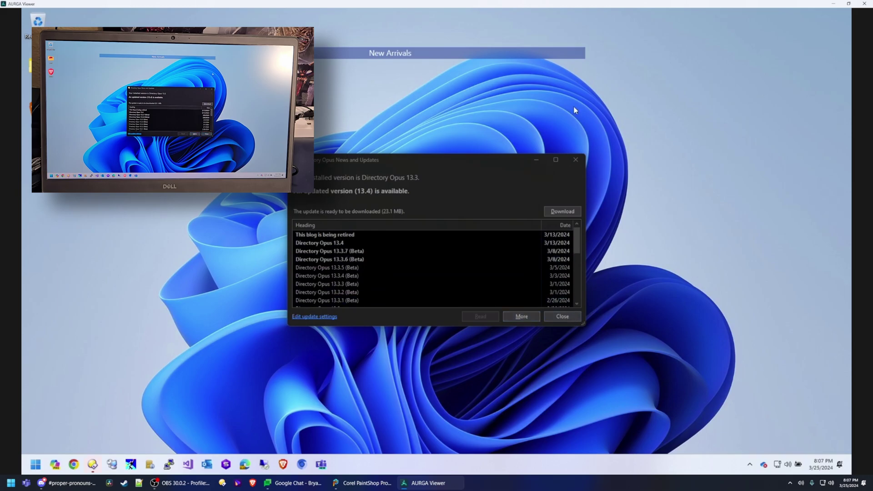
# Start downloading the Directory Opus 13.4 update and toggle the remote laptop's Start menu
pyautogui.click(553, 211)
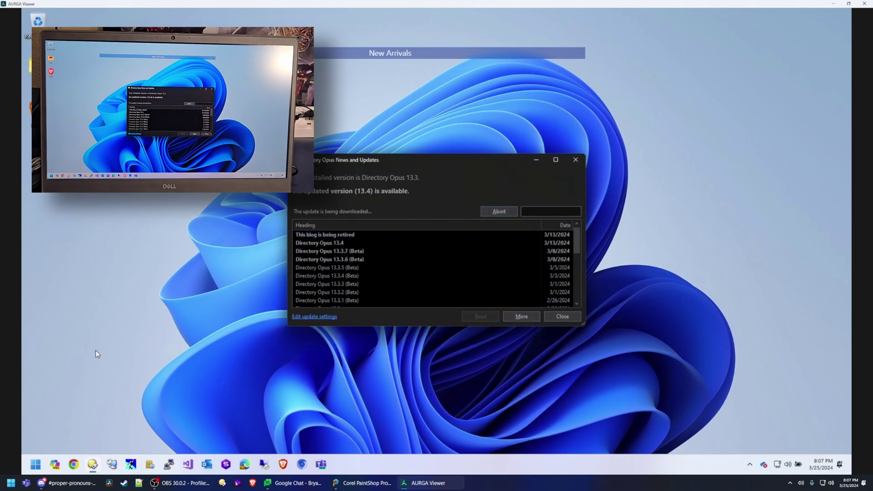
pyautogui.click(130, 333)
pyautogui.rightClick(130, 336)
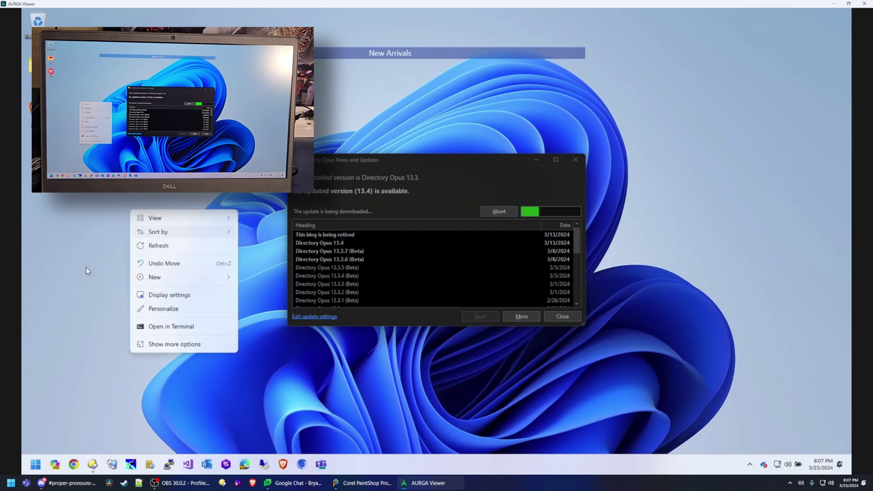
pyautogui.click(75, 272)
pyautogui.click(36, 464)
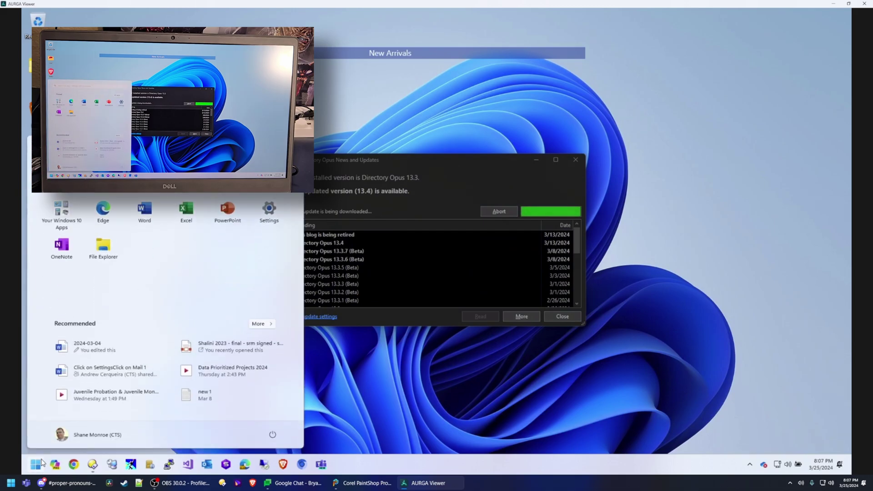
pyautogui.click(42, 462)
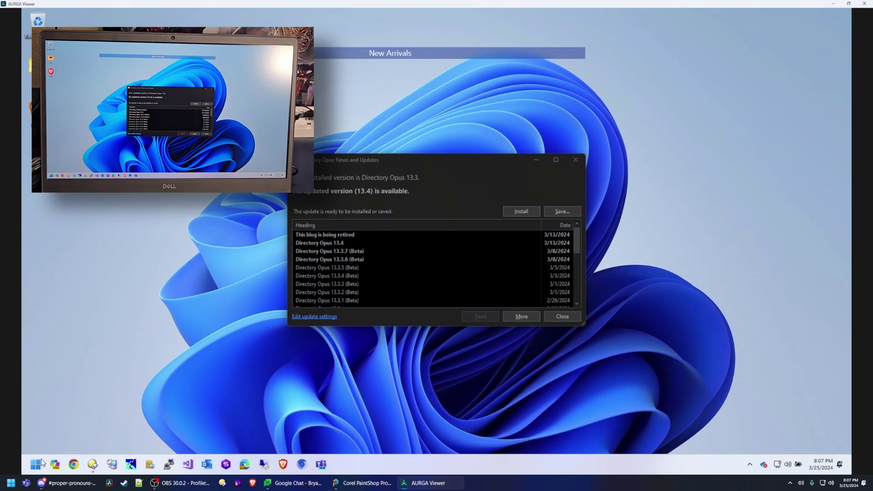
pyautogui.click(41, 462)
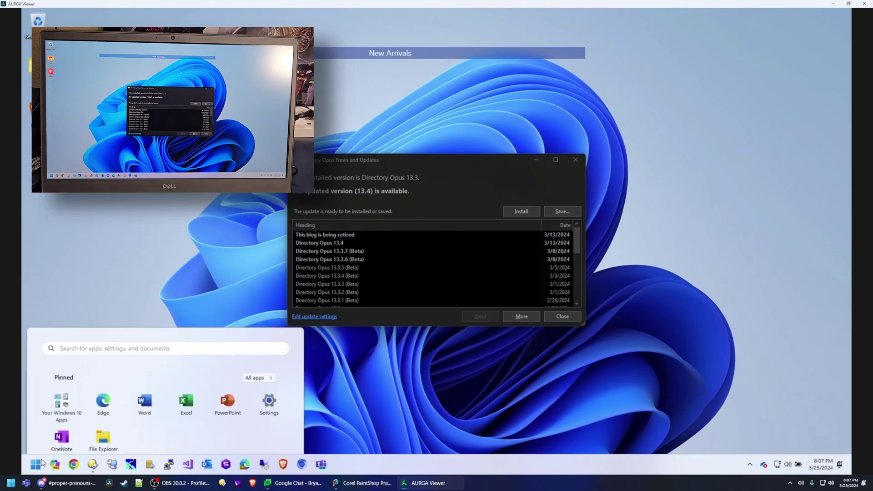
pyautogui.click(42, 462)
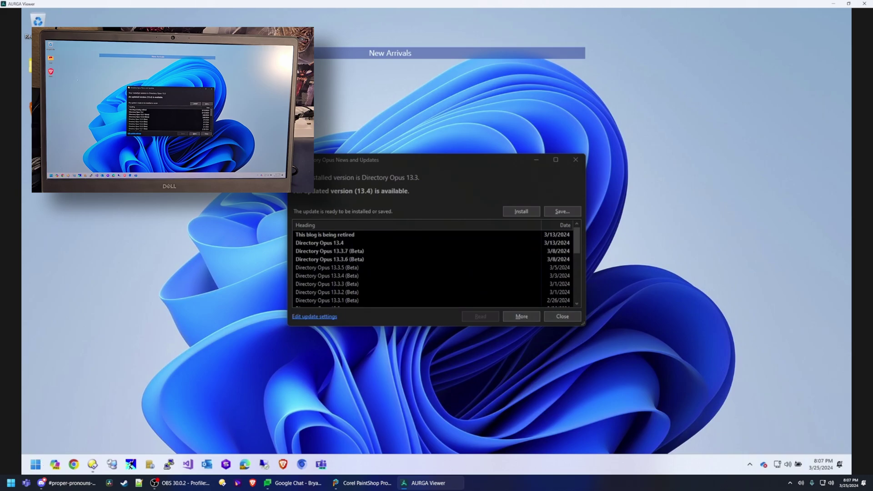
# Open and close the remote Display settings, then install the Directory Opus 13.4 update
pyautogui.rightClick(124, 137)
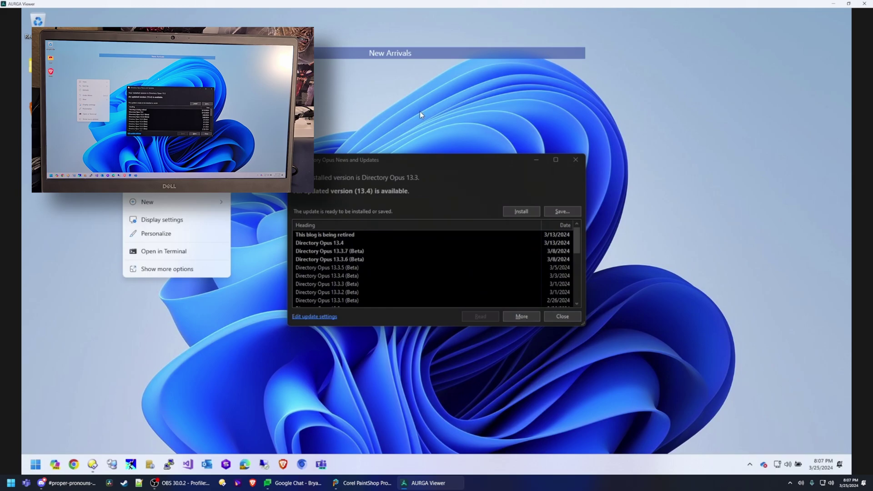
pyautogui.click(160, 221)
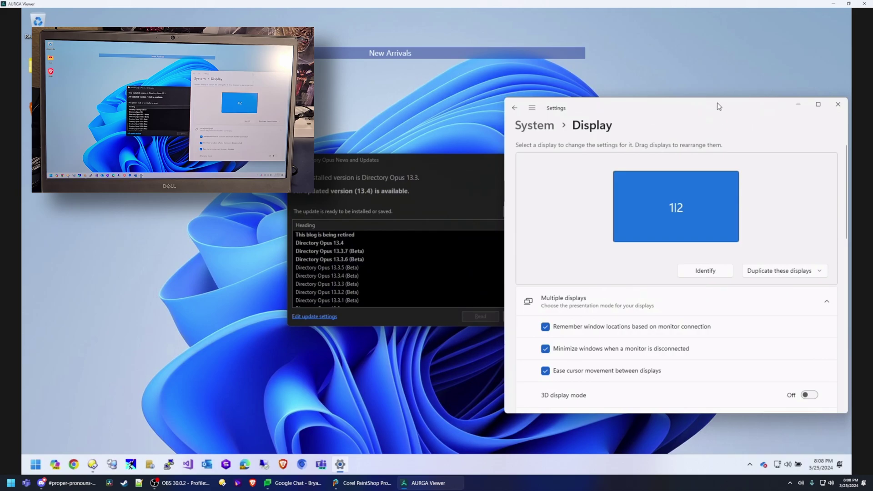
pyautogui.moveTo(718, 107); pyautogui.dragTo(499, 121)
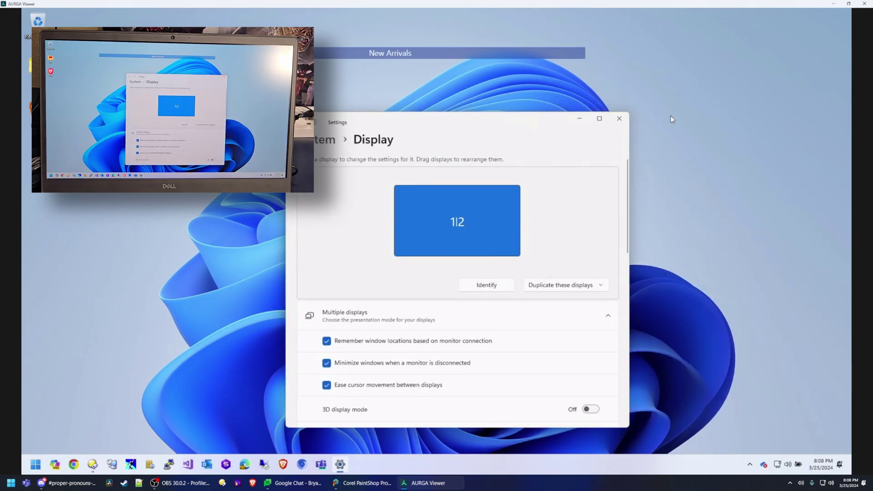
pyautogui.click(617, 118)
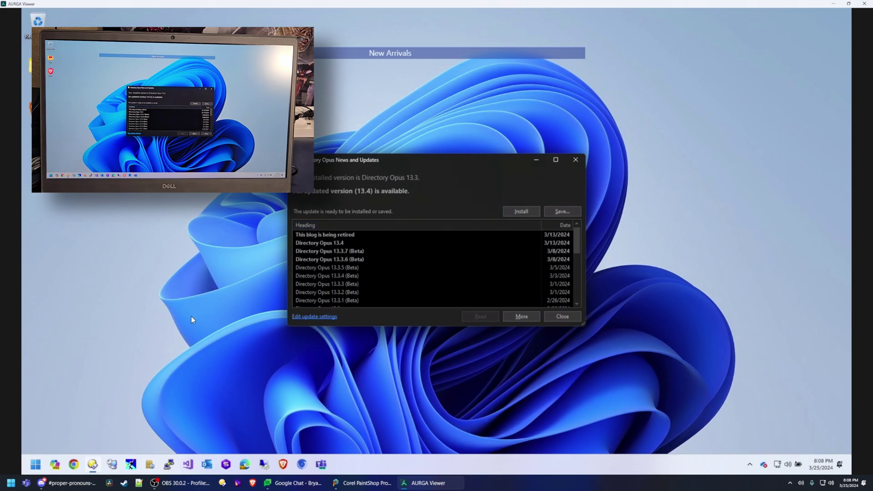
pyautogui.click(517, 211)
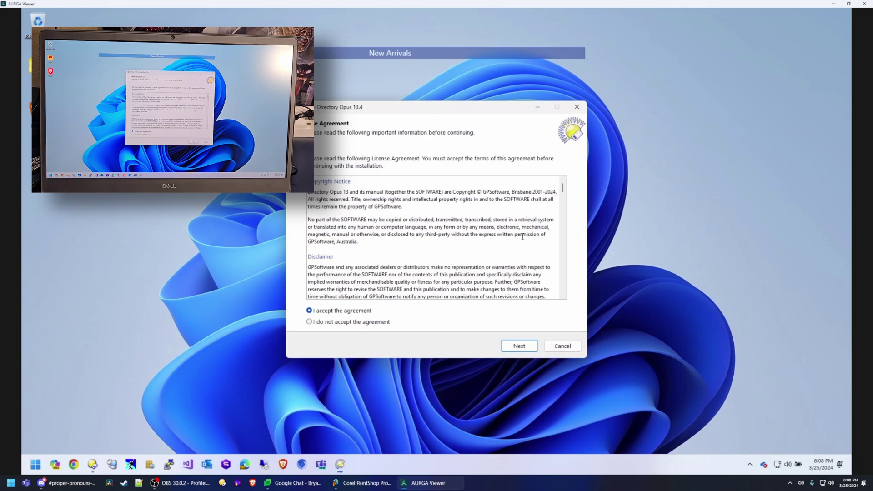
# Run the Directory Opus setup wizard with default options and finish with Launch Directory Opus checked
pyautogui.click(521, 346)
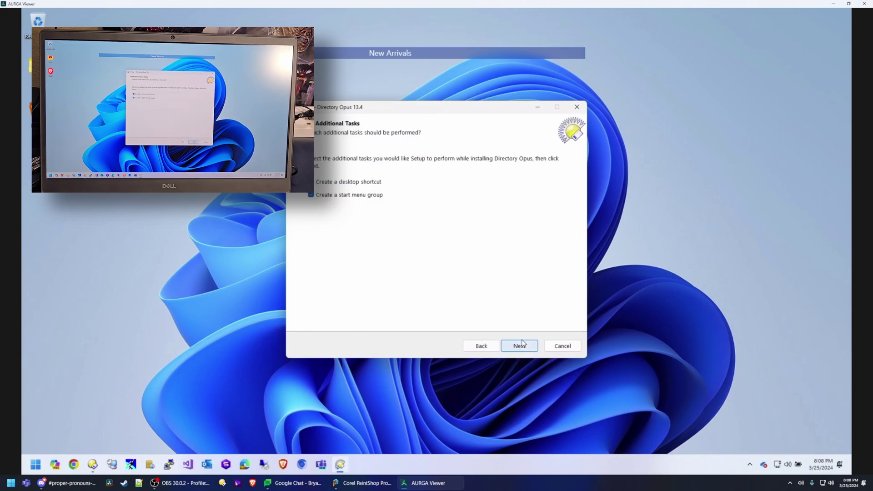
pyautogui.click(522, 347)
pyautogui.click(522, 347)
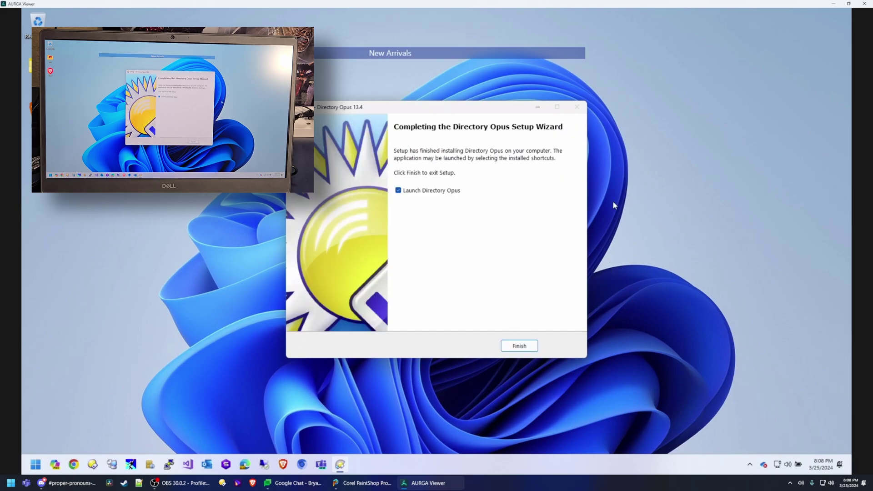
pyautogui.click(506, 350)
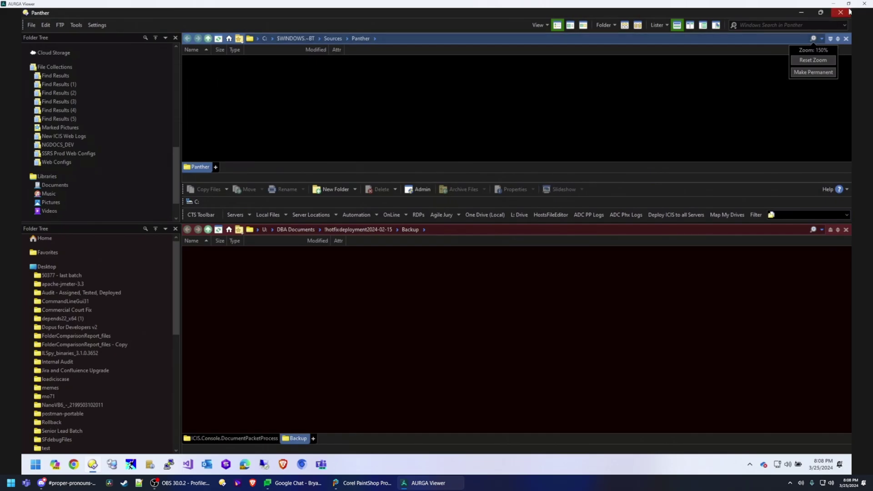
# Close Directory Opus and toggle the viewer's remote Input control
pyautogui.click(849, 11)
pyautogui.rightClick(579, 117)
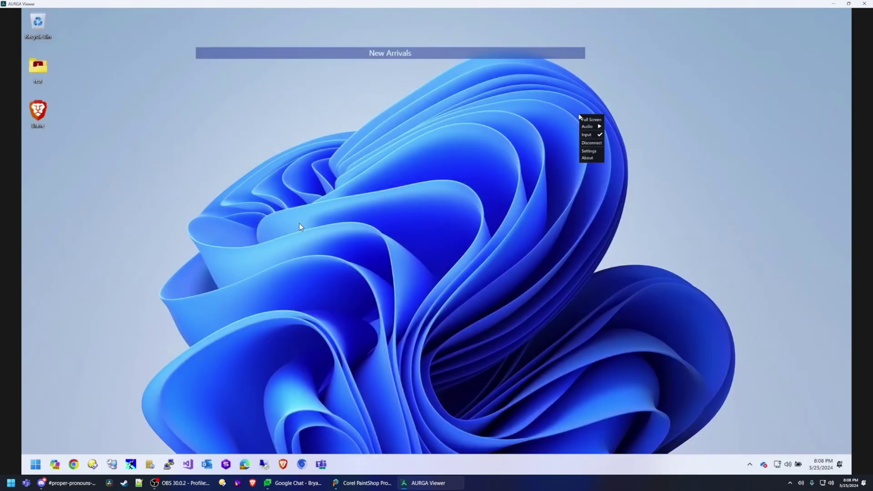
pyautogui.click(591, 135)
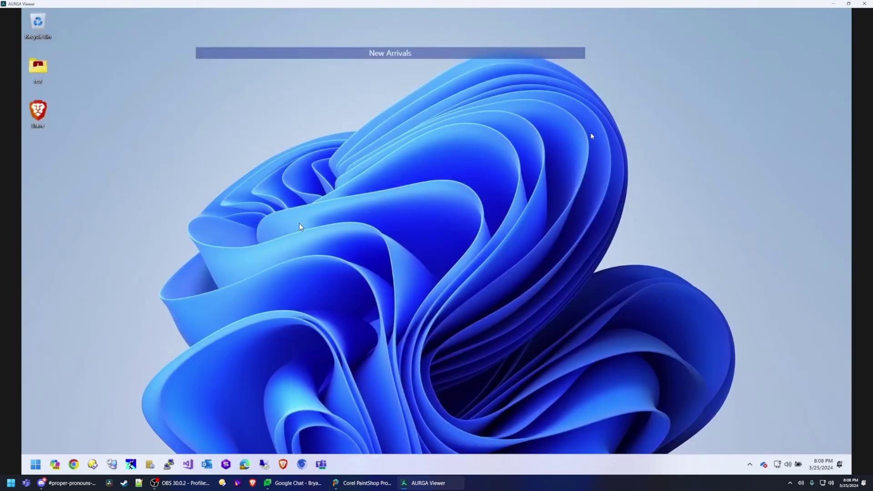
# Restore and enlarge the viewer window, then make it fill the screen again
pyautogui.doubleClick(416, 4)
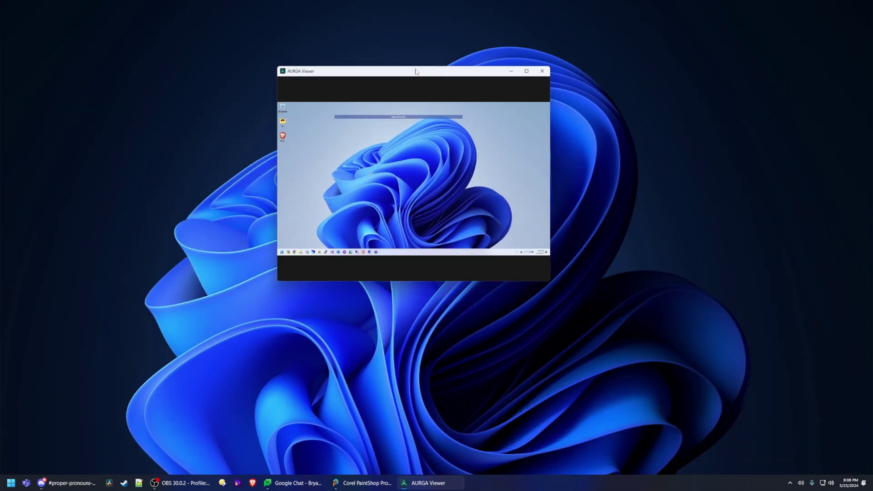
pyautogui.moveTo(412, 67); pyautogui.dragTo(391, 120)
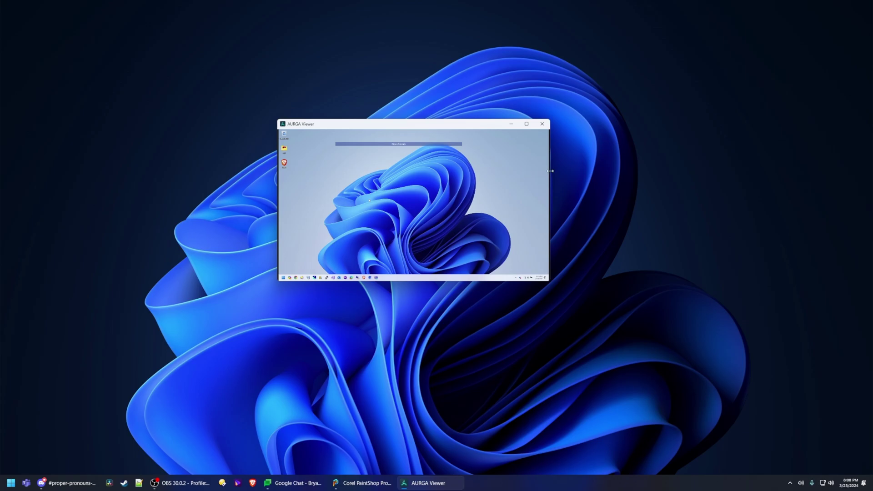
pyautogui.moveTo(549, 283); pyautogui.dragTo(774, 460)
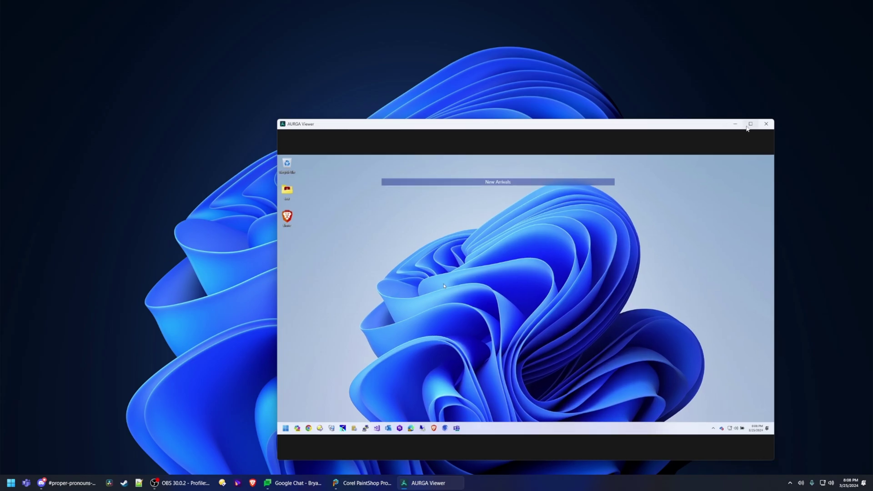
pyautogui.click(750, 124)
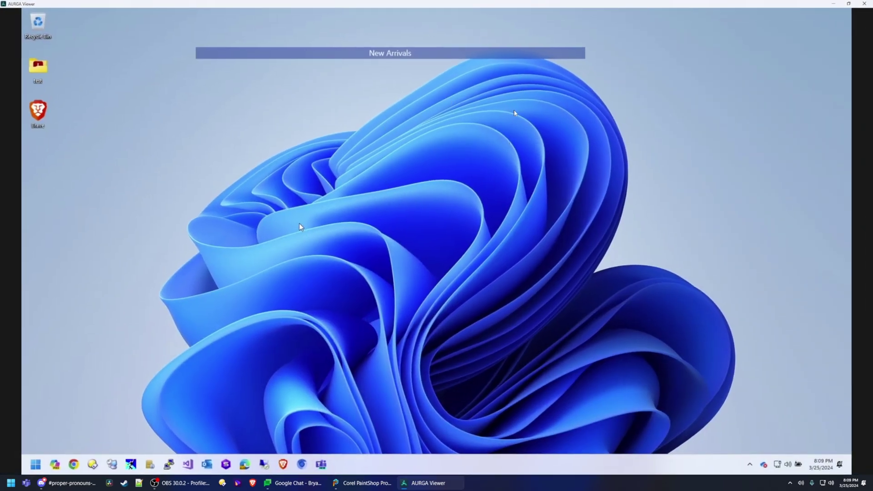
# Hand mouse control to the laptop, then show the viewer's Audio options with Enable Audio and Reliable Audio on
pyautogui.rightClick(514, 113)
pyautogui.click(299, 226)
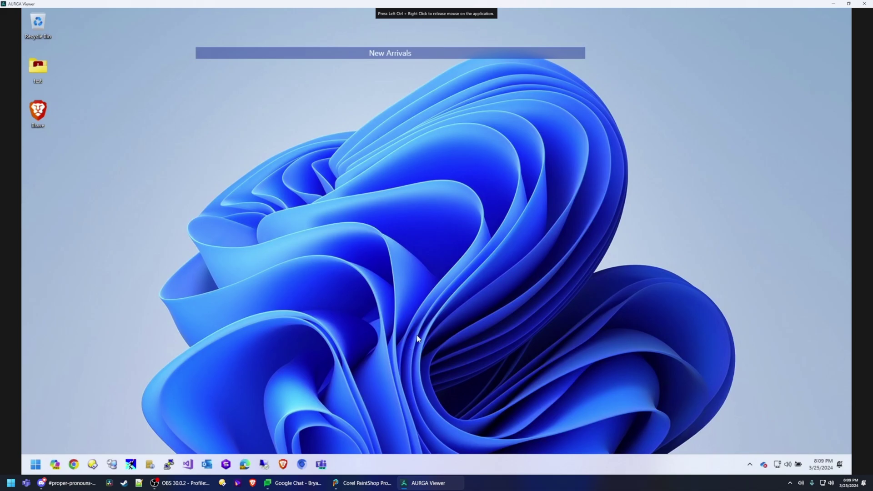
pyautogui.rightClick(762, 152)
pyautogui.click(695, 53)
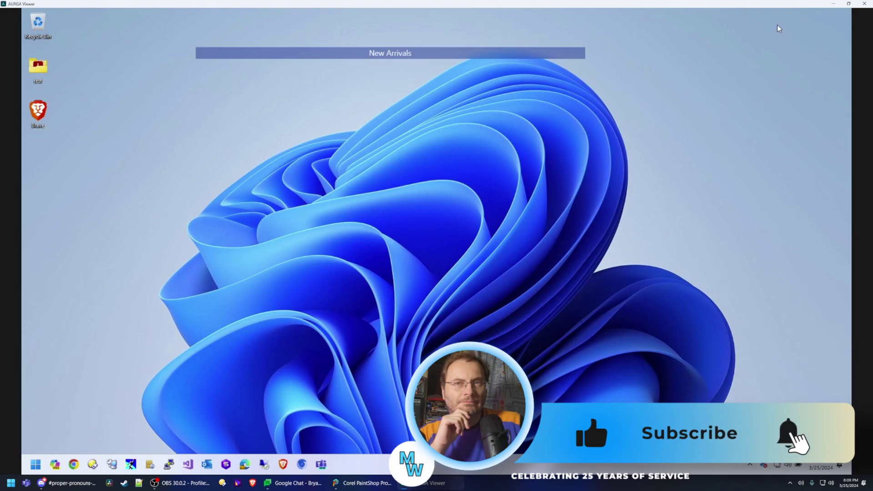
pyautogui.keyDown('ctrl'); pyautogui.rightClick(773, 41); pyautogui.keyUp('ctrl')
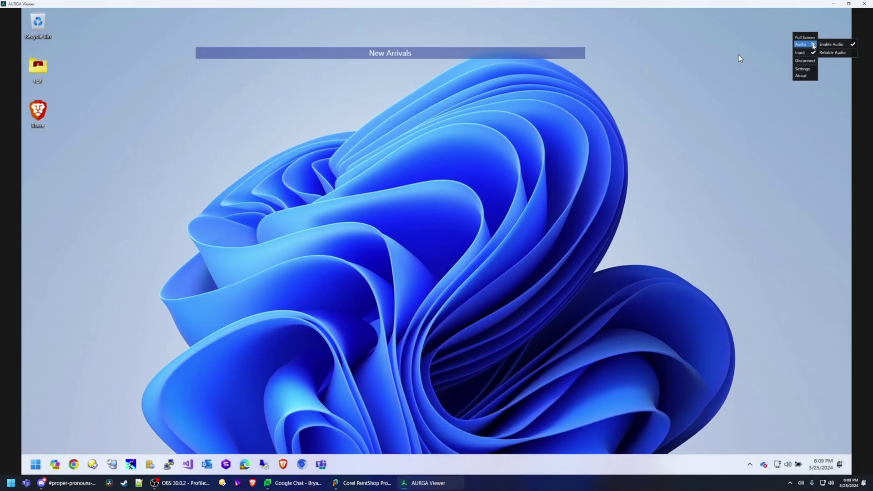